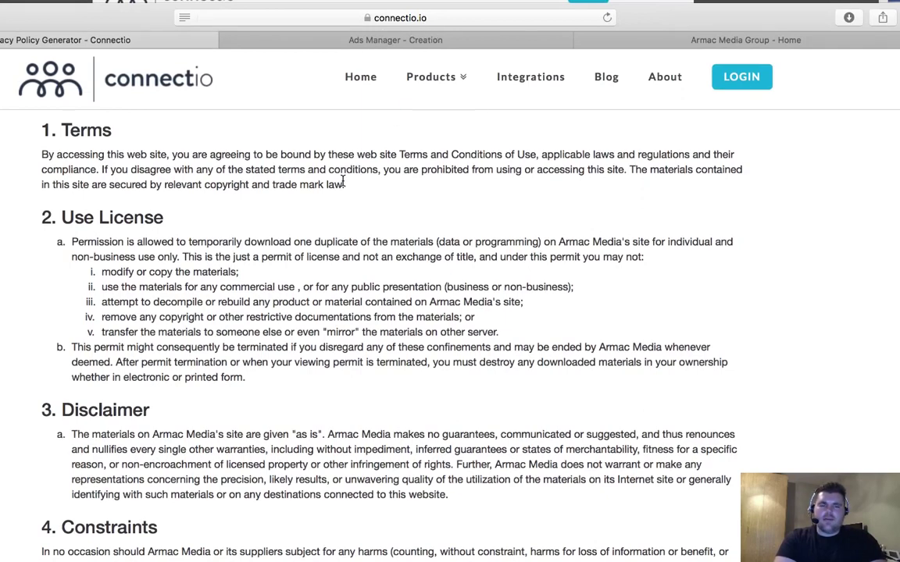
# Scroll through the Connectio-generated Terms and Conditions and Privacy Policy for Armac Media
pyautogui.scroll(5, 260, 160)
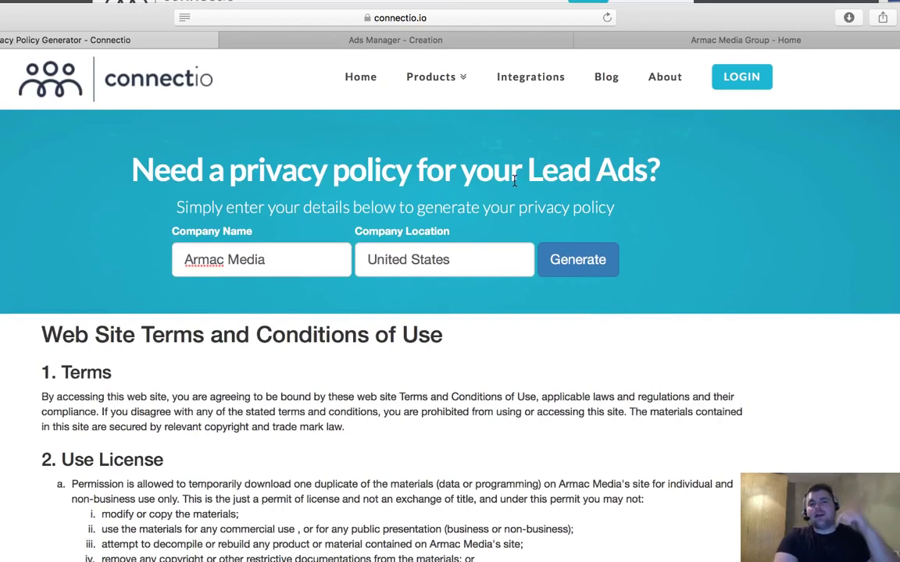
pyautogui.click(474, 19)
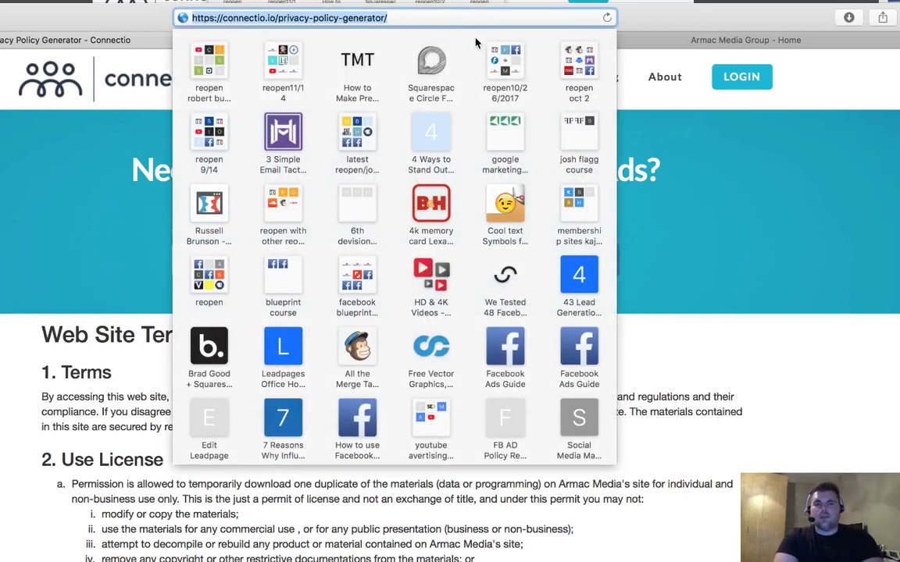
pyautogui.click(706, 192)
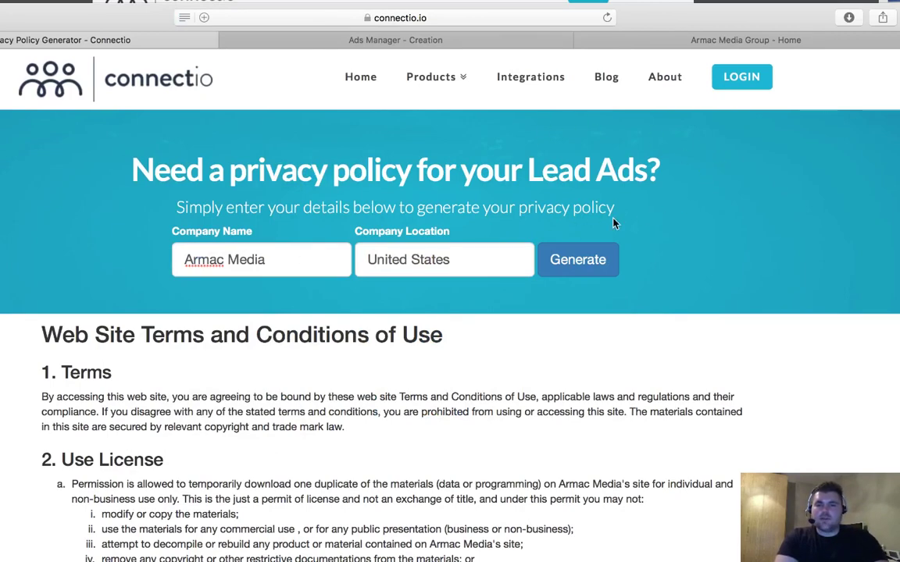
pyautogui.scroll(-3, 735, 192)
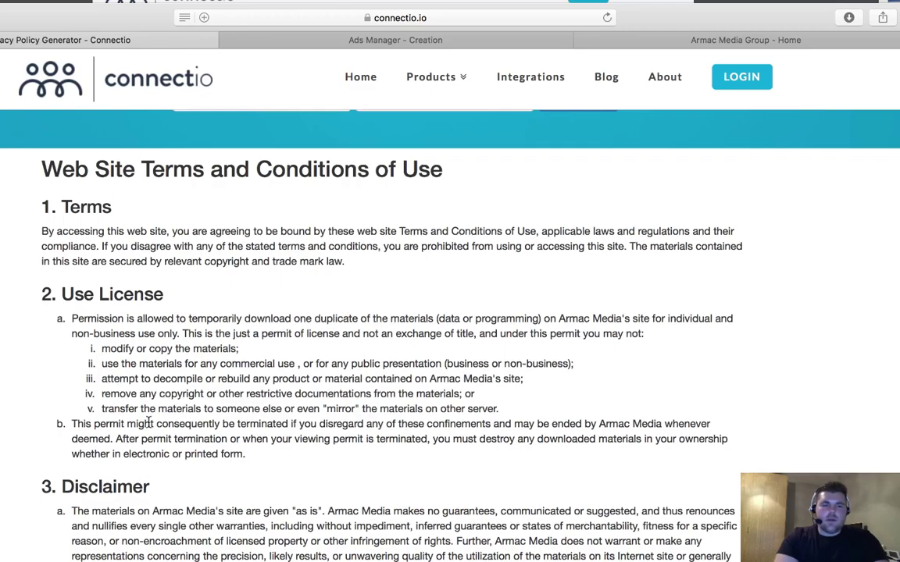
pyautogui.scroll(-4, 156, 435)
pyautogui.scroll(-5, 156, 435)
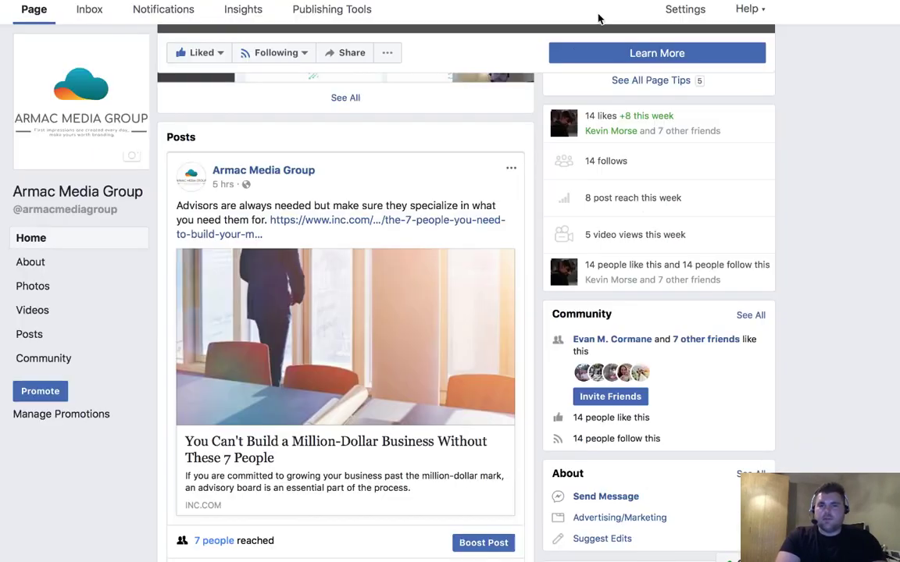
# Confirm posts will come from Armac Media Group and start a new page post
pyautogui.scroll(5, 354, 247)
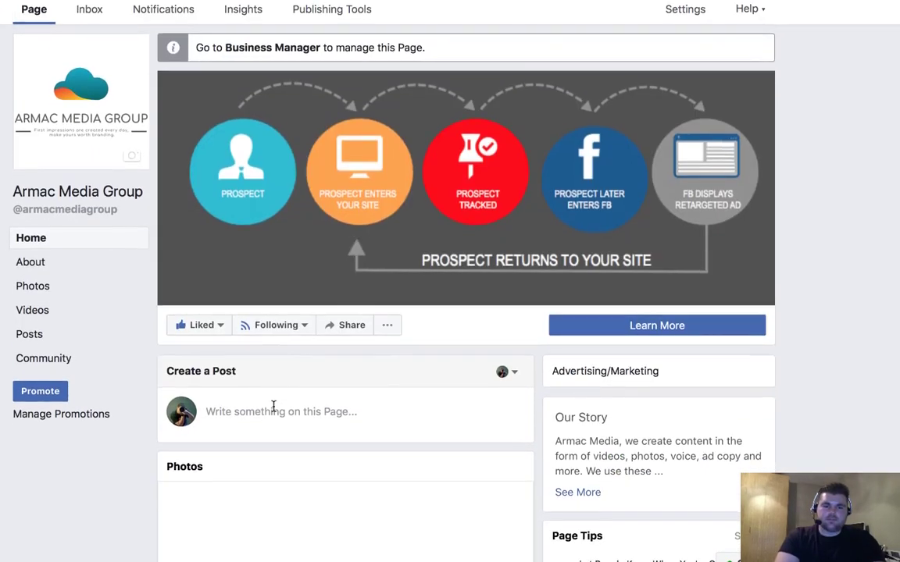
pyautogui.click(508, 380)
pyautogui.click(508, 382)
pyautogui.click(382, 404)
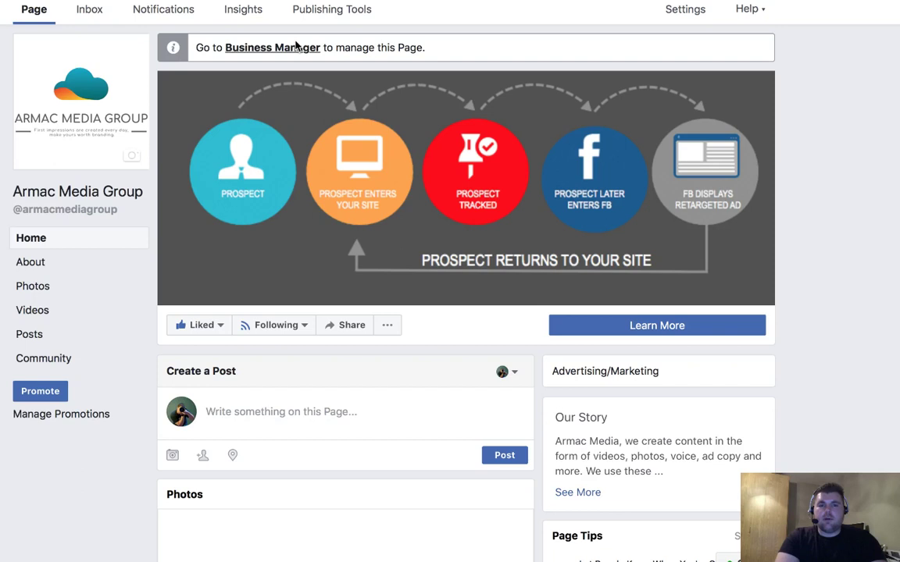
# Reopen the Armac Media Group page via Business Manager and expand the 'Write something' composer
pyautogui.click(295, 45)
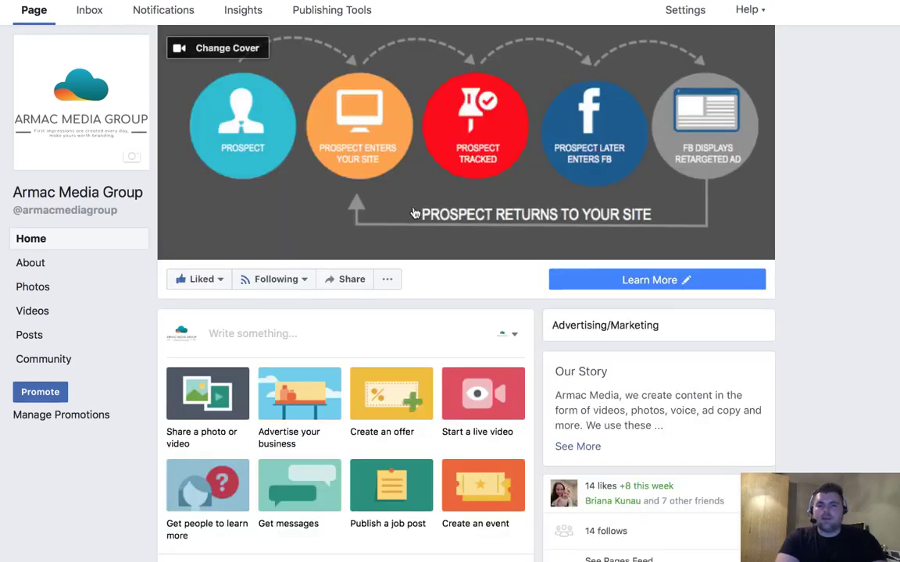
pyautogui.scroll(-1, 527, 262)
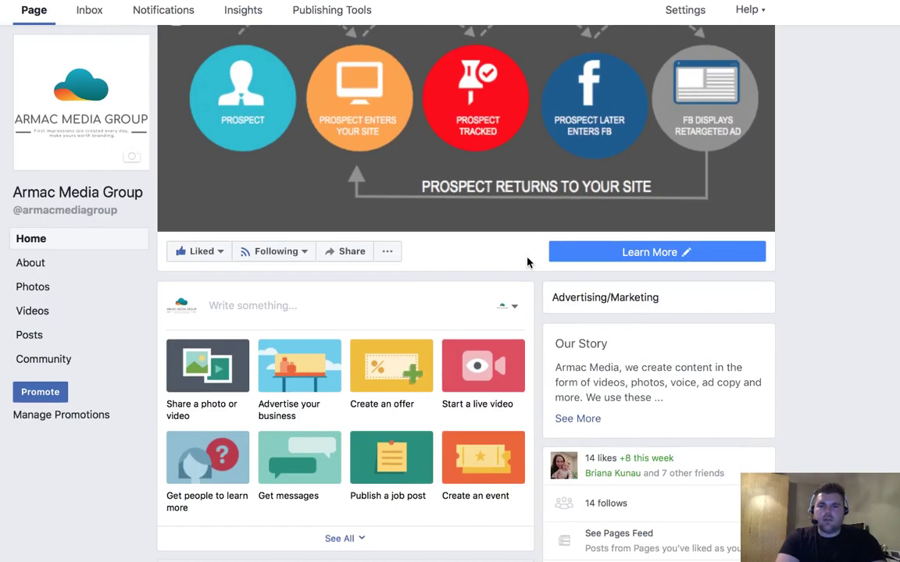
pyautogui.scroll(-5, 527, 263)
pyautogui.scroll(3, 528, 261)
pyautogui.click(316, 225)
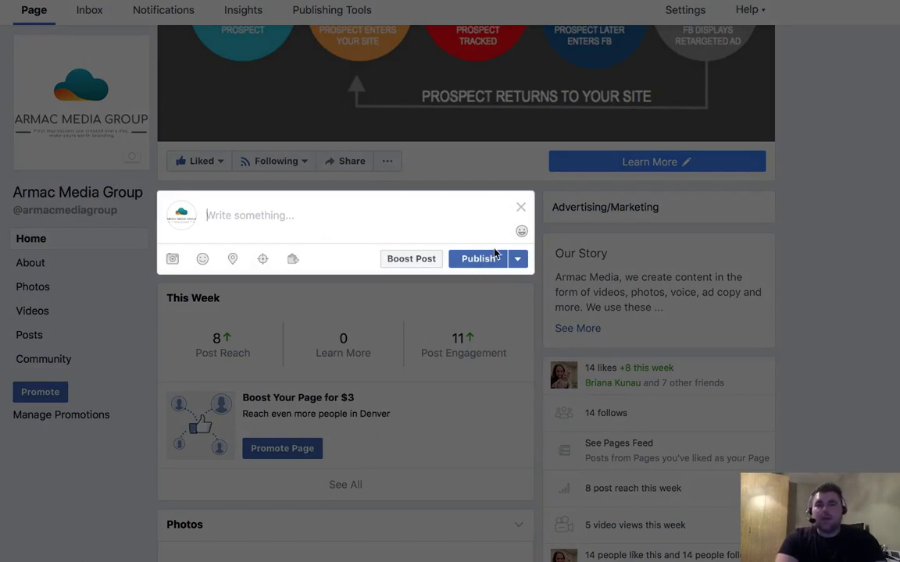
# Close the empty post composer on Armac Media Group's page without posting
pyautogui.click(521, 208)
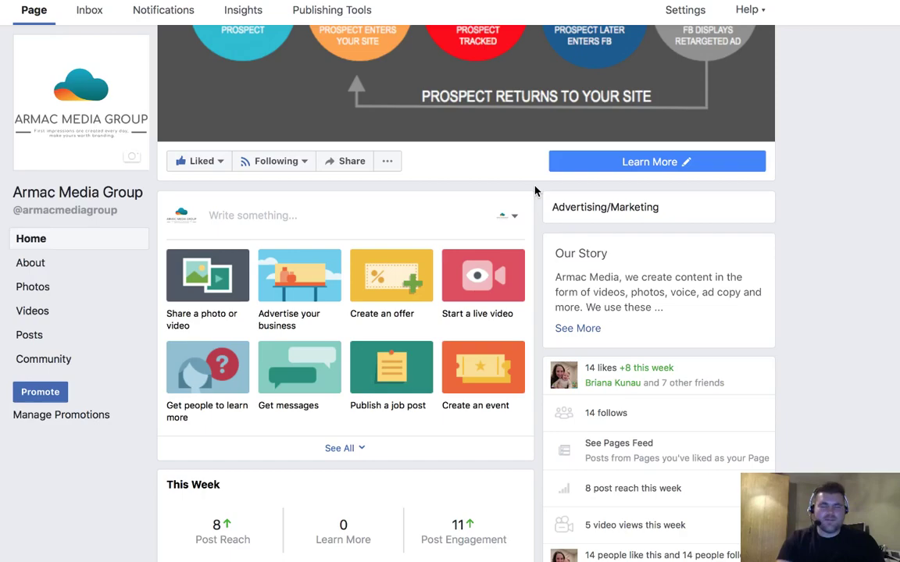
# Open the Armac Media Group advisors post in a new tab from its timestamp link
pyautogui.scroll(-2, 535, 191)
pyautogui.scroll(-7, 535, 191)
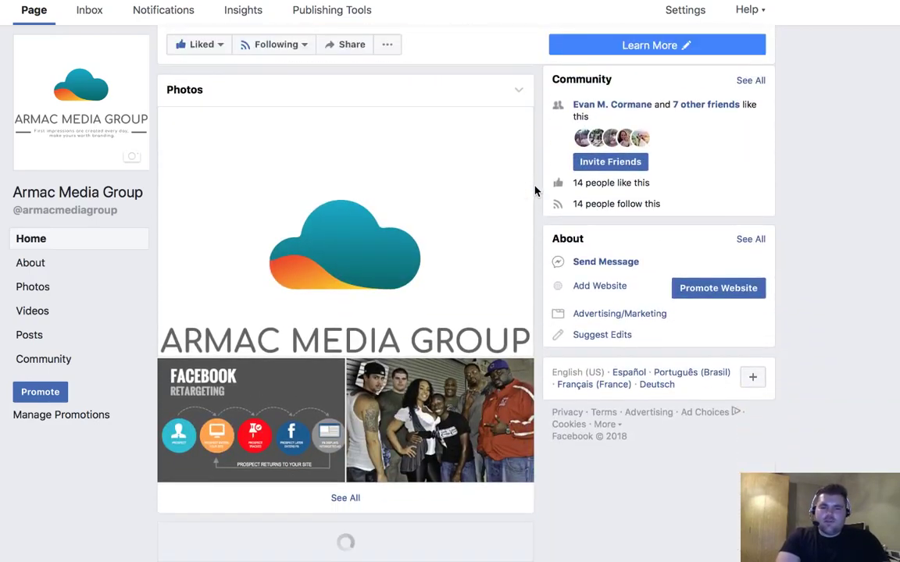
pyautogui.scroll(-10, 535, 191)
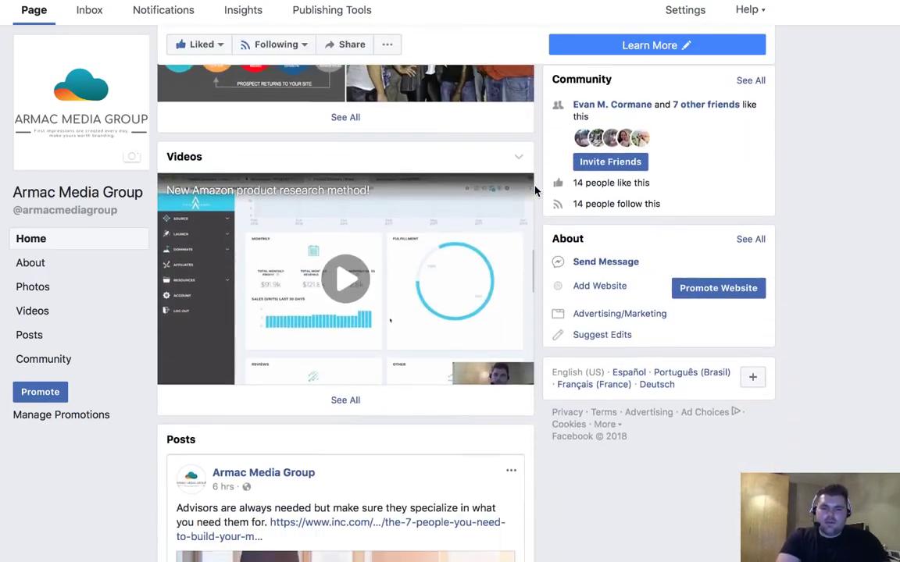
pyautogui.scroll(1, 535, 191)
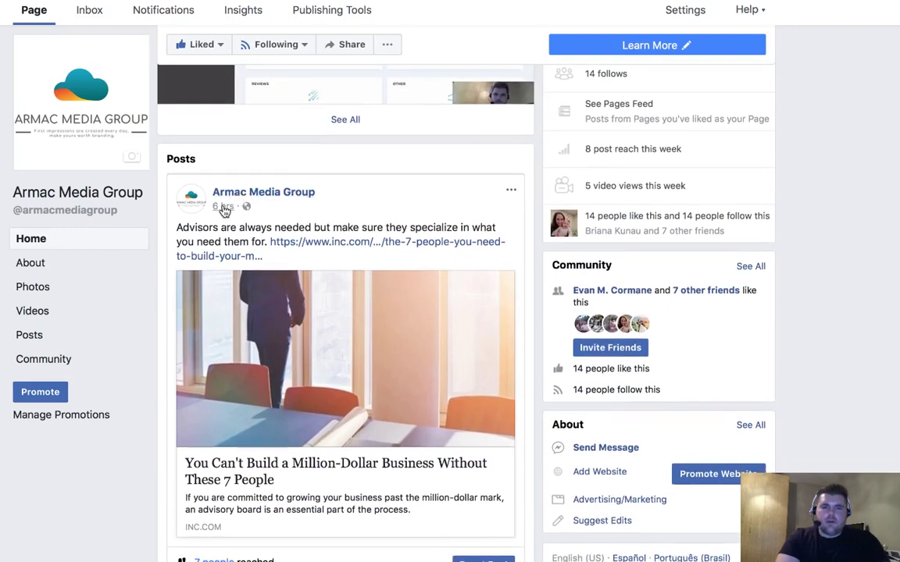
pyautogui.rightClick(226, 207)
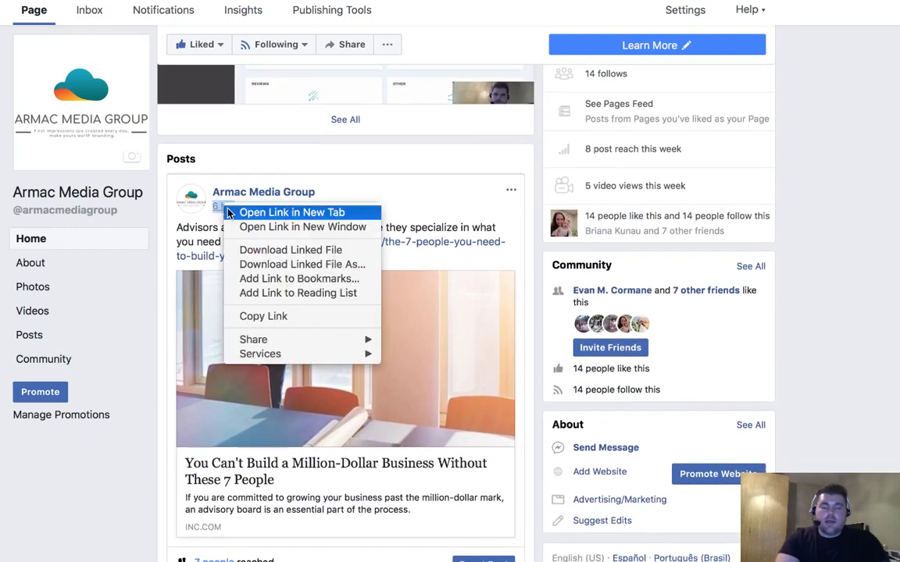
pyautogui.click(234, 212)
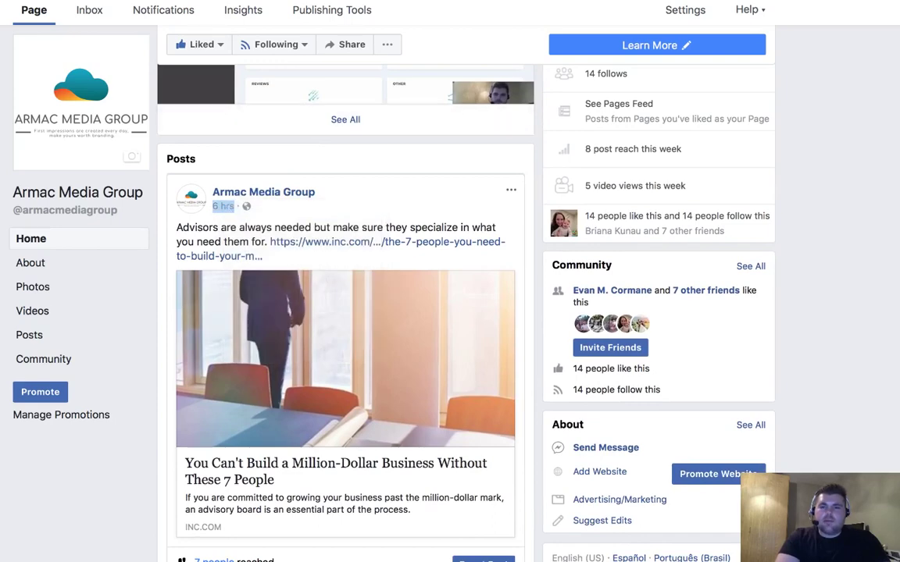
# Copy the advisors post's web address from the new tab's address bar
pyautogui.hotkey('ctrl', 'Tab')
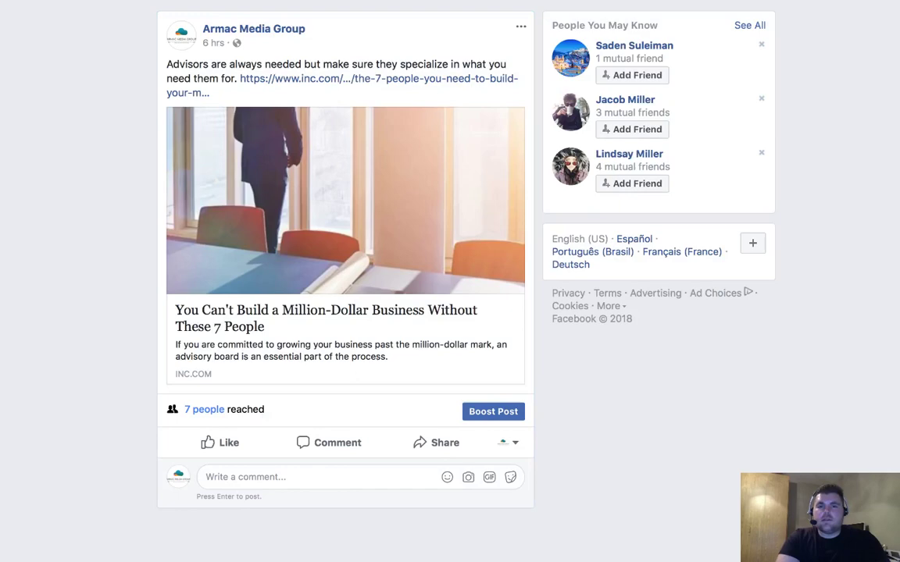
pyautogui.press('super+l')
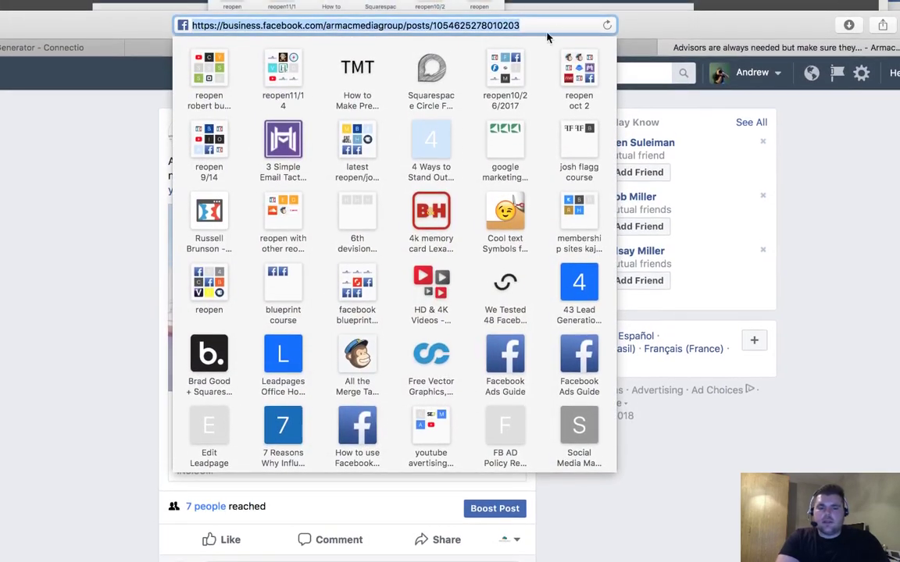
pyautogui.press('Return')
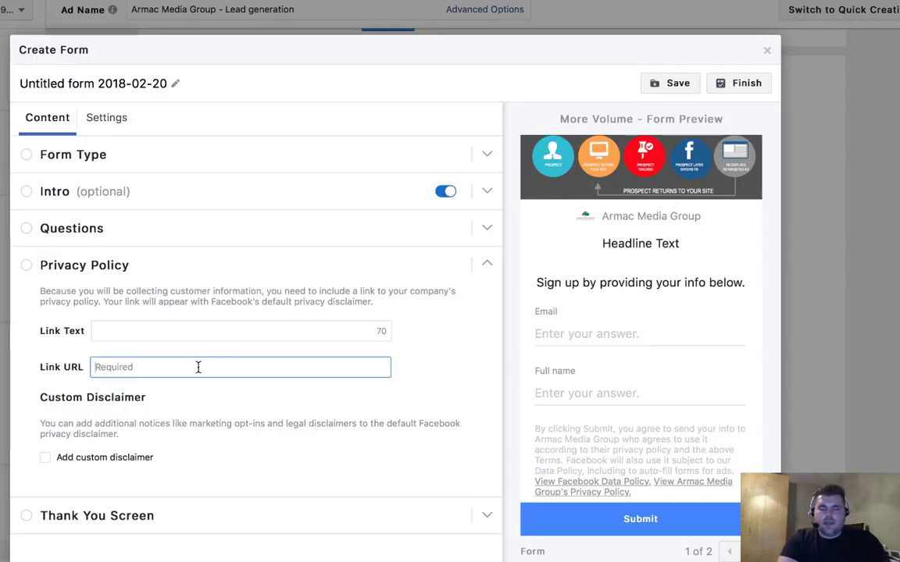
# Paste the advisors post URL into the lead form's Privacy Policy Link URL field
pyautogui.hotkey('ctrl', 'v')
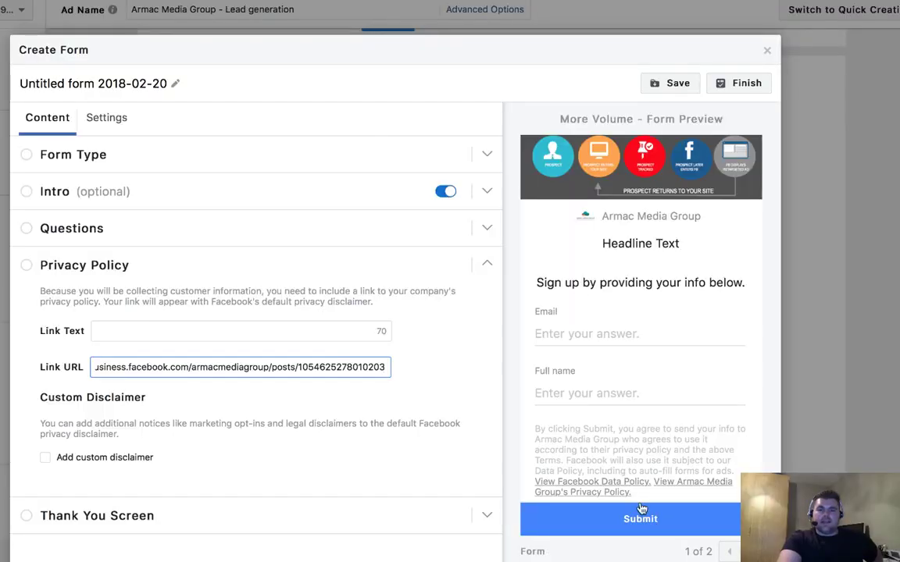
pyautogui.scroll(-1, 641, 506)
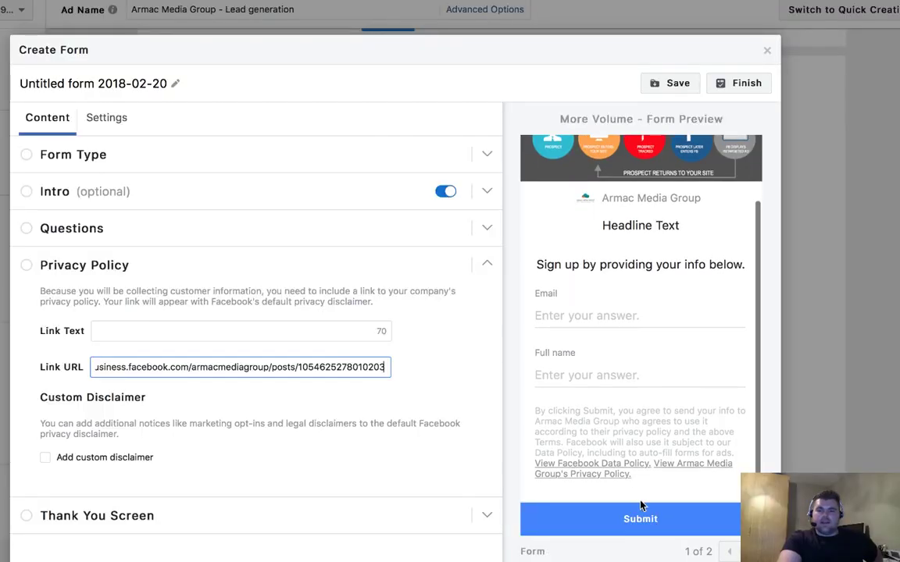
pyautogui.scroll(1, 641, 506)
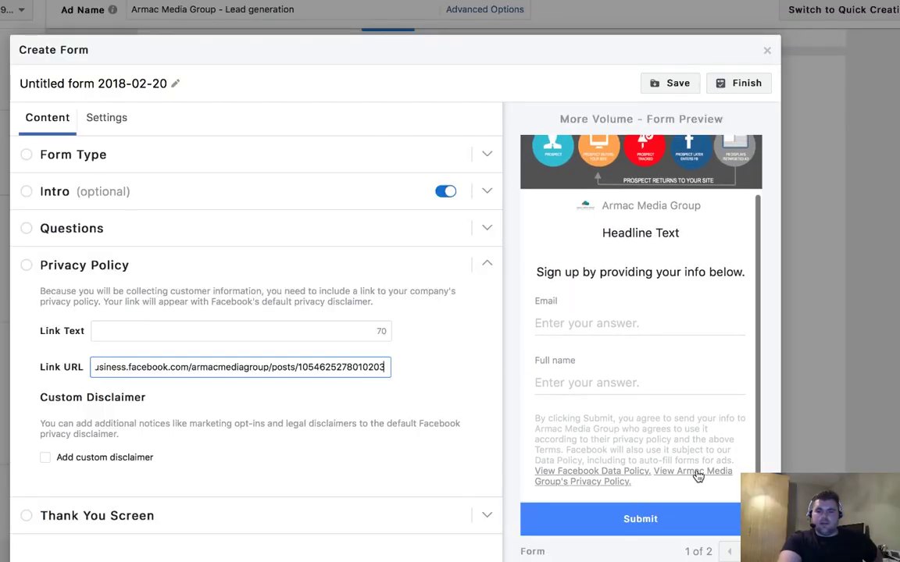
pyautogui.click(253, 331)
pyautogui.write('hey')
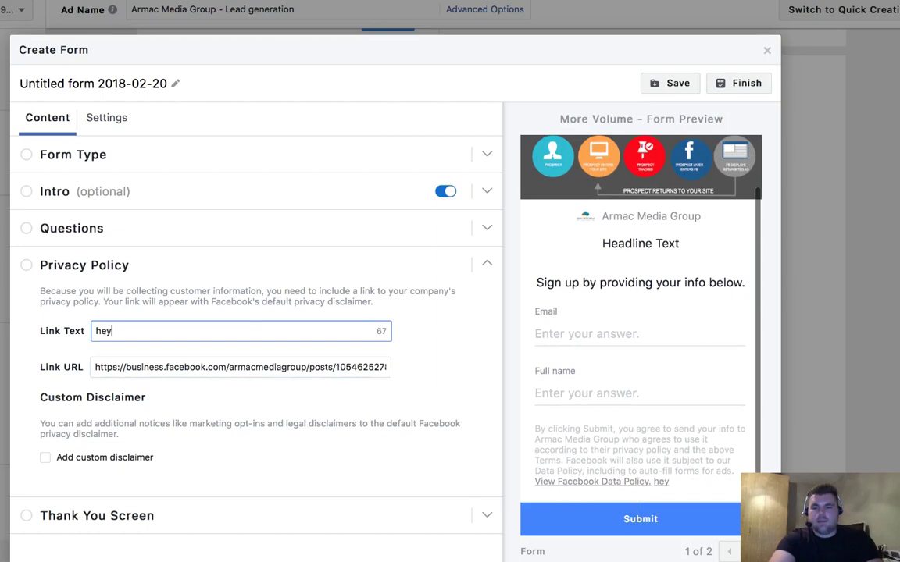
pyautogui.press('BackSpace')
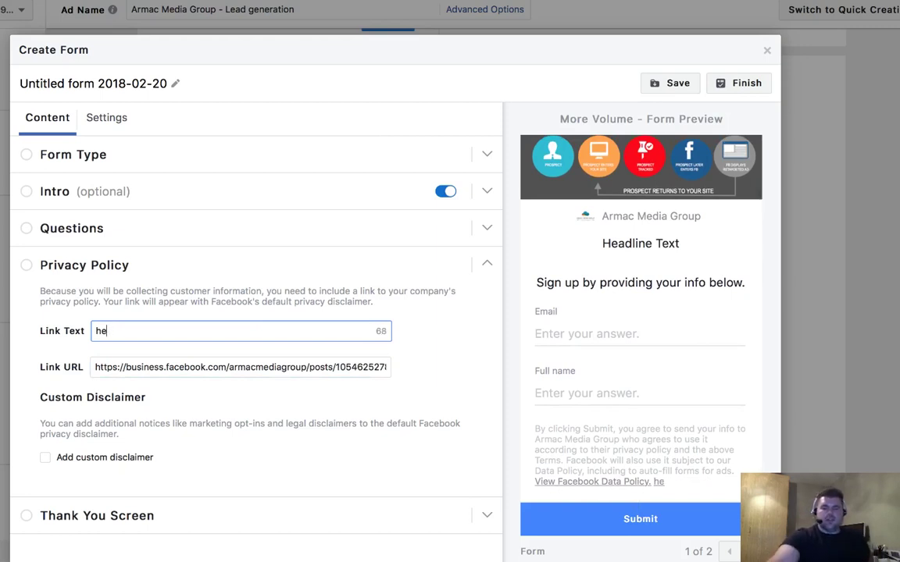
pyautogui.press('BackSpace')
pyautogui.press('BackSpace')
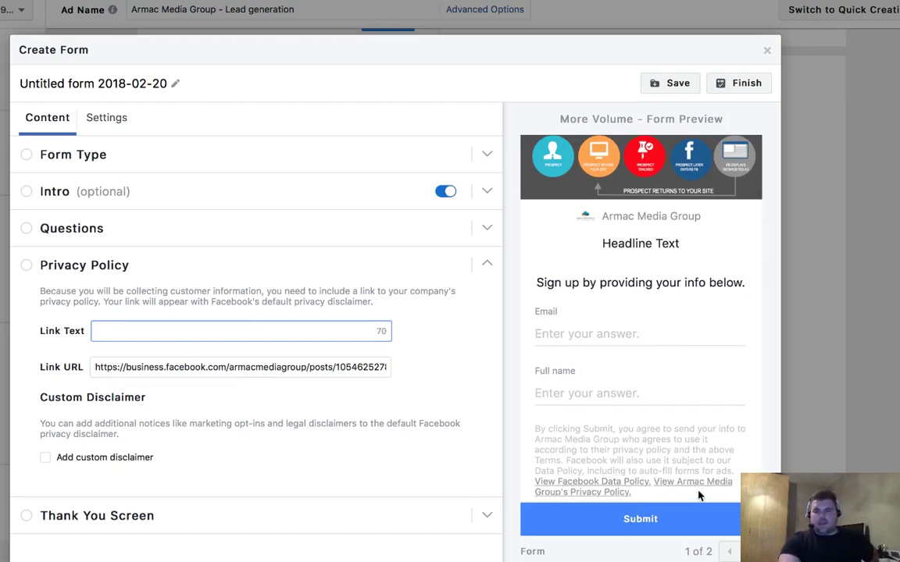